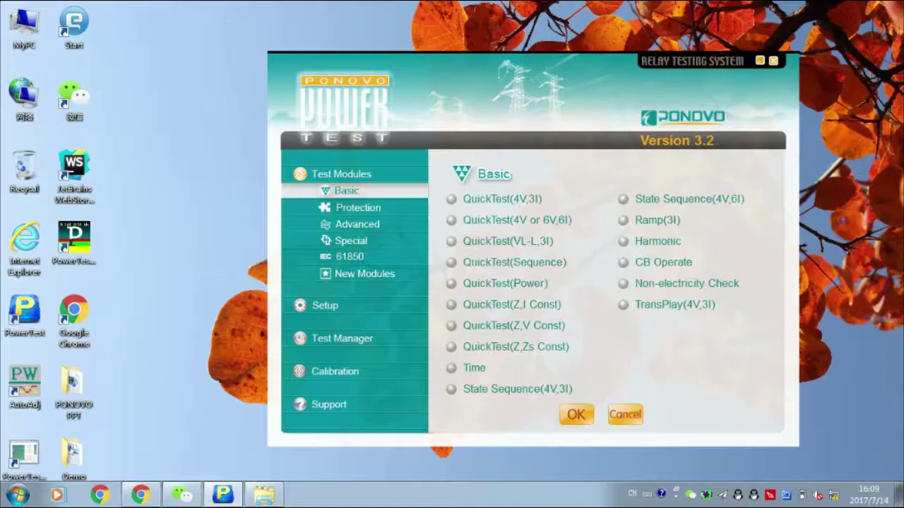
Open the System & IEC-61850 settings window from the Setup options
left_click(326, 305)
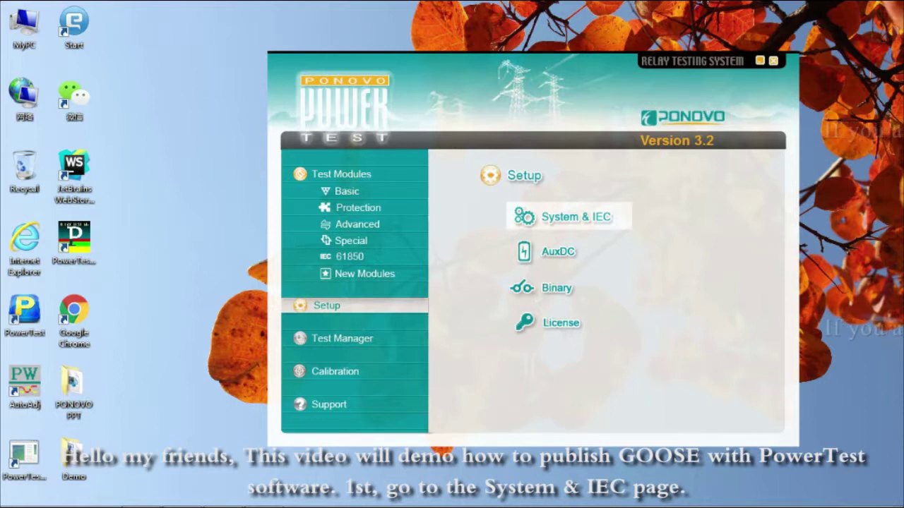
left_click(575, 217)
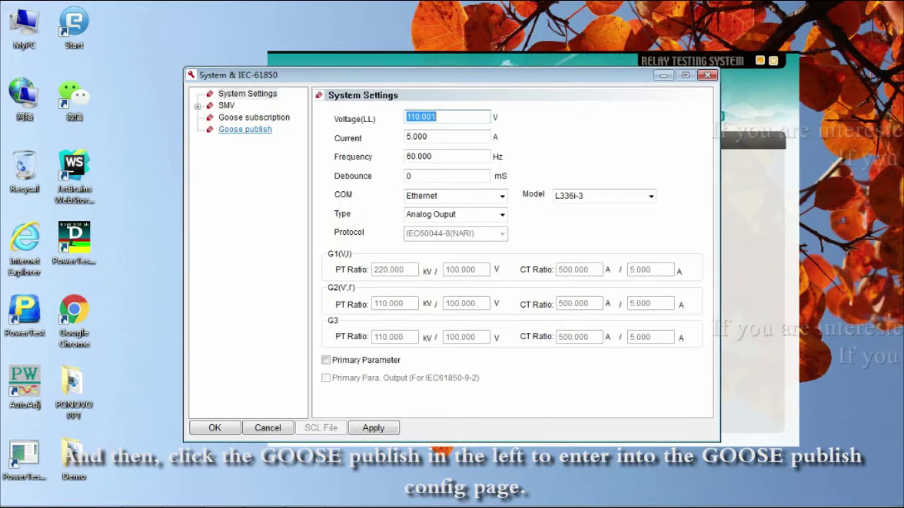
Go to the Goose publish page and start an SCL file import
left_click(244, 130)
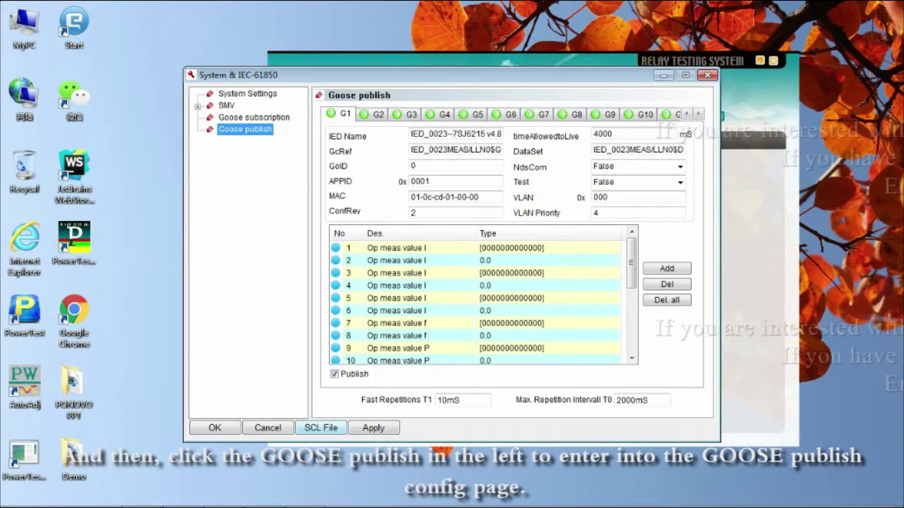
left_click(320, 428)
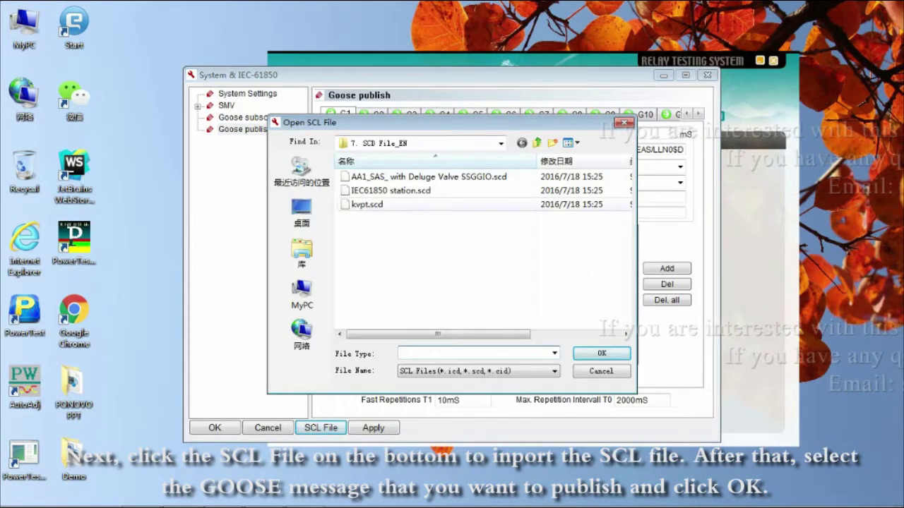
Open IEC61850 station.scd and pick the APPID 0001 GOOSE control from IED_0023--7SJ6215's GOOSE Outputs
left_click(390, 190)
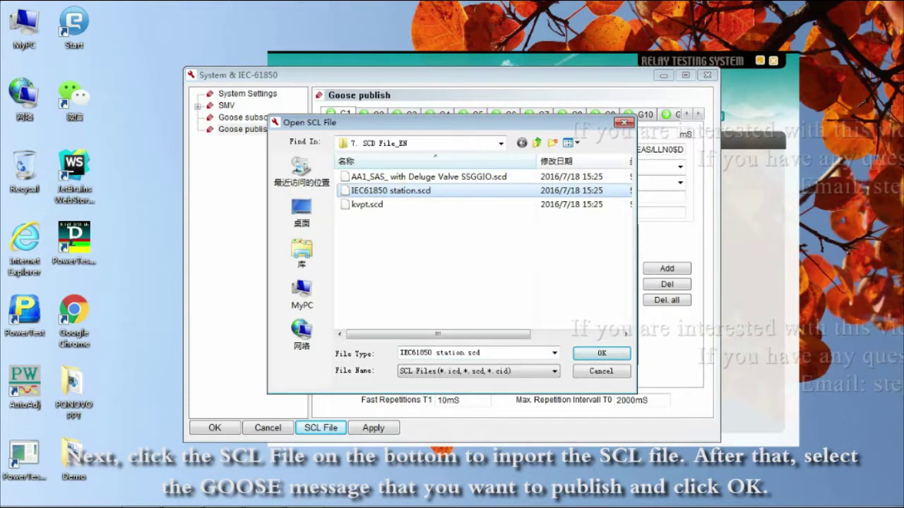
double_click(391, 191)
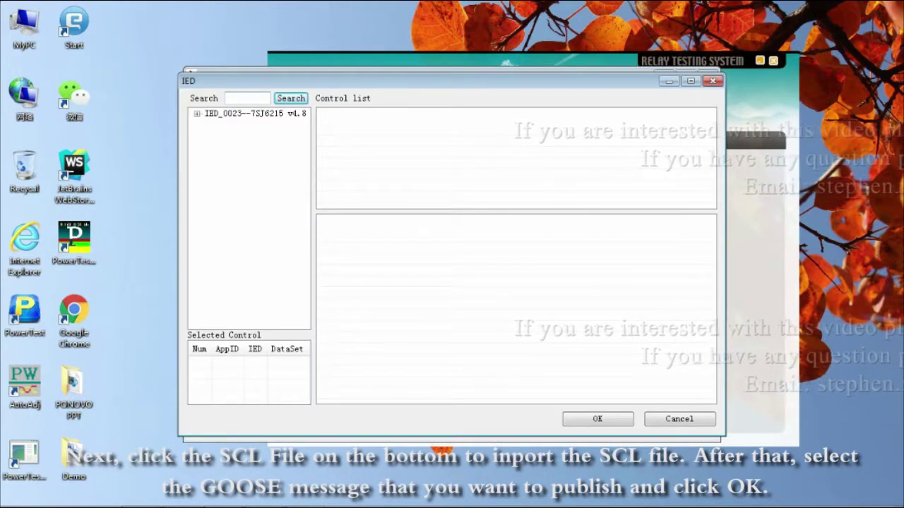
double_click(254, 113)
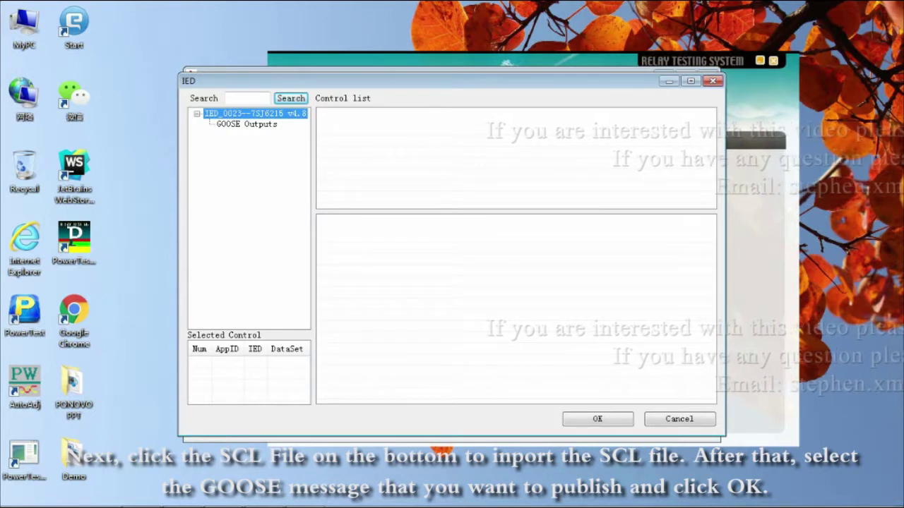
left_click(246, 124)
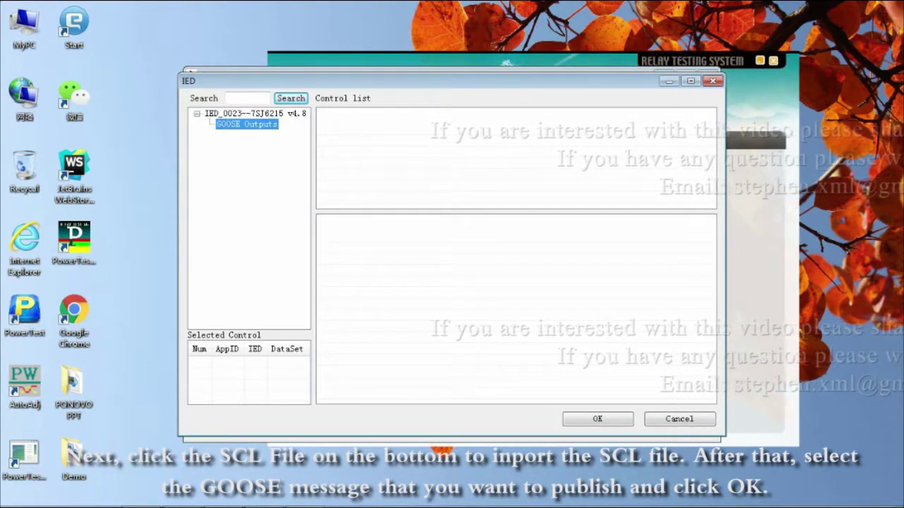
double_click(254, 113)
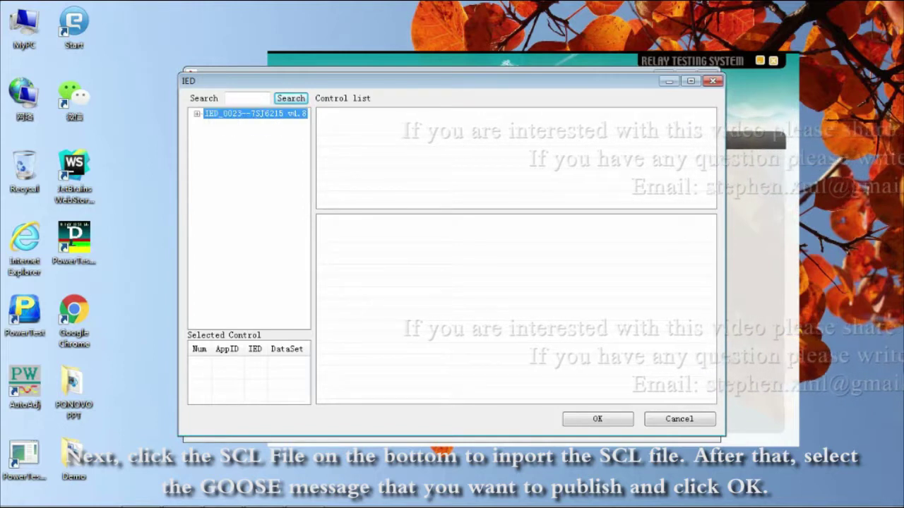
double_click(254, 113)
left_click(246, 124)
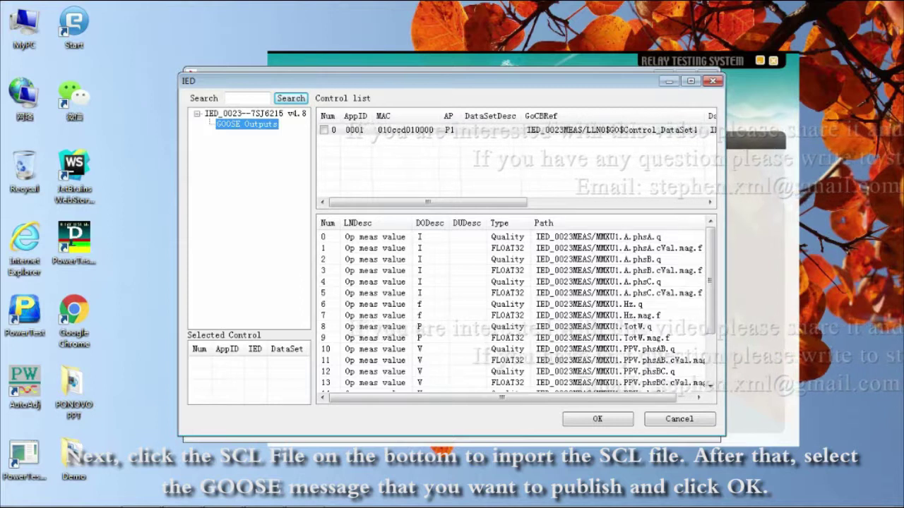
left_click(323, 130)
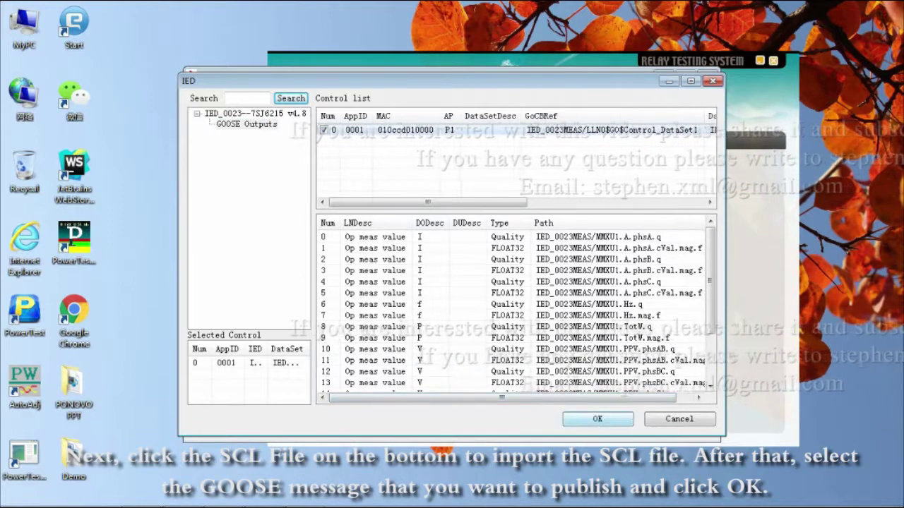
left_click(598, 419)
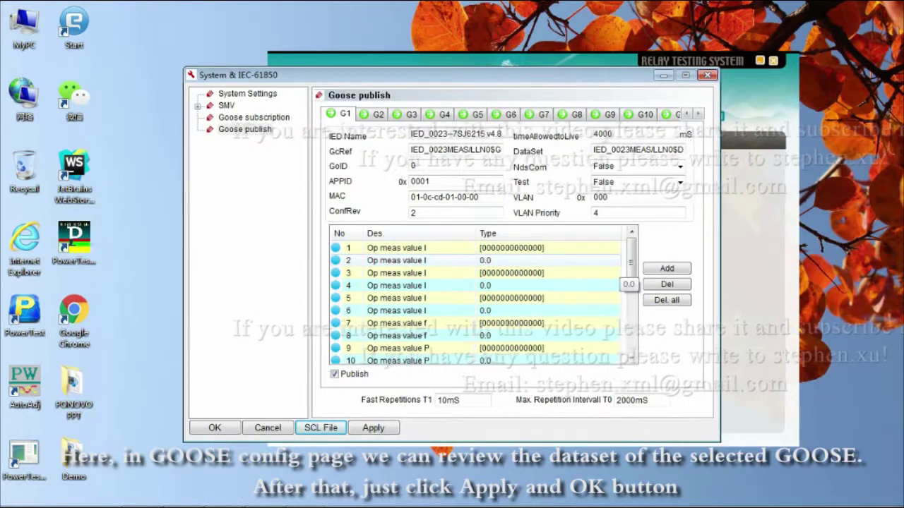
Review the imported dataset list, then apply the GOOSE publish settings and close with OK
scroll(477, 303, "down", 3)
scroll(476, 304, "up", 5)
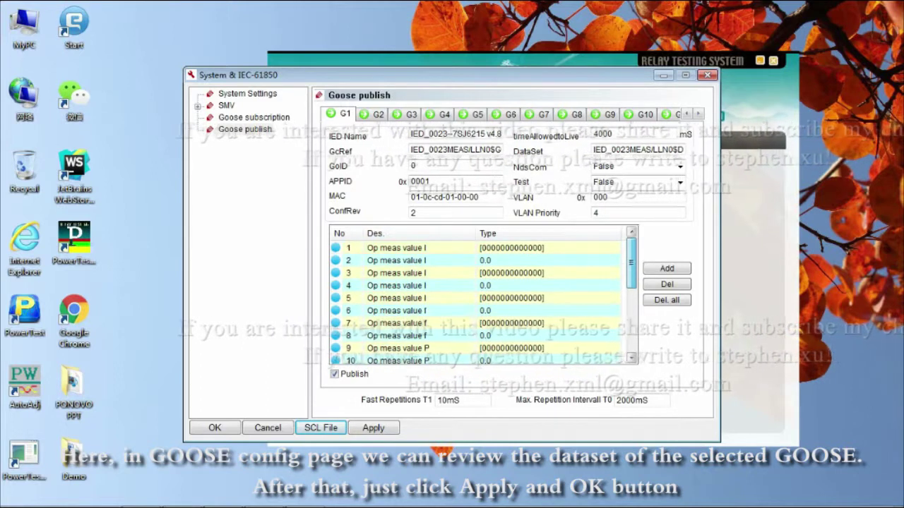
scroll(477, 304, "down", 4)
scroll(477, 304, "up", 4)
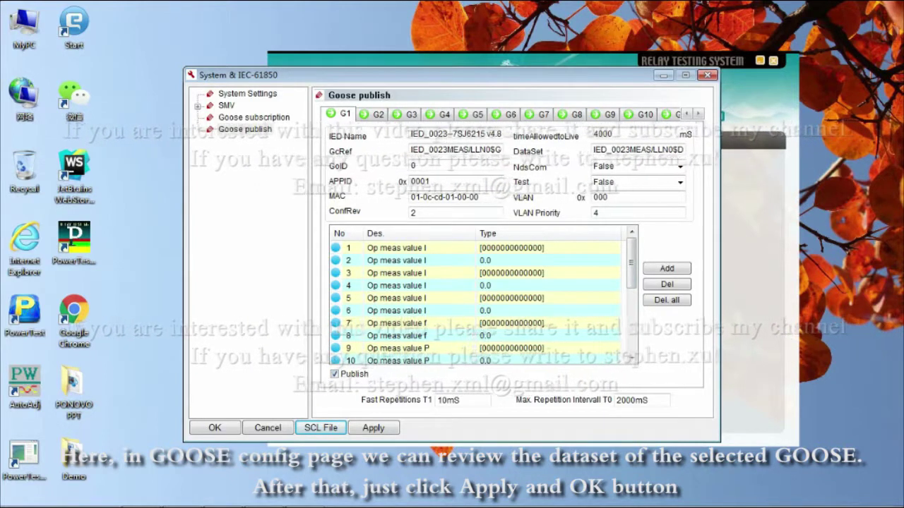
left_click(373, 427)
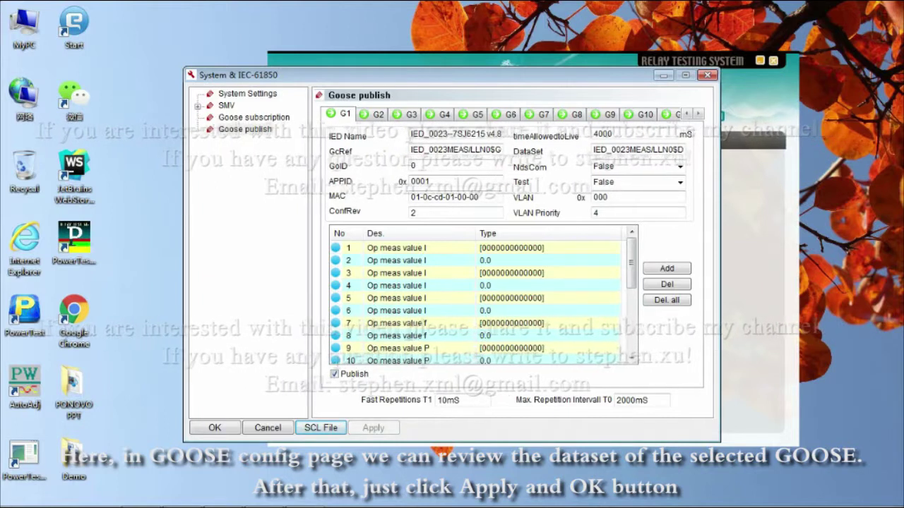
left_click(215, 428)
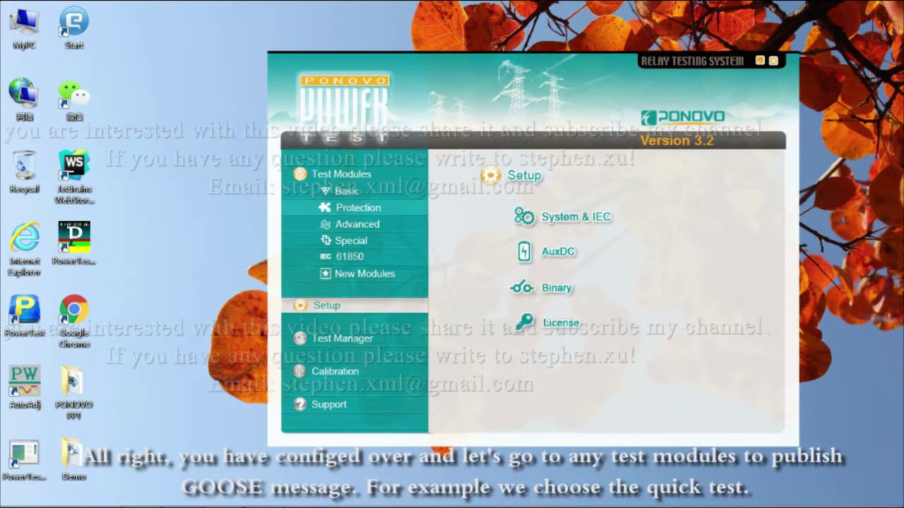
Open QuickTest(4V,3I) with Auto unticked and browse its GOOSE Data page's imported dataset
left_click(347, 191)
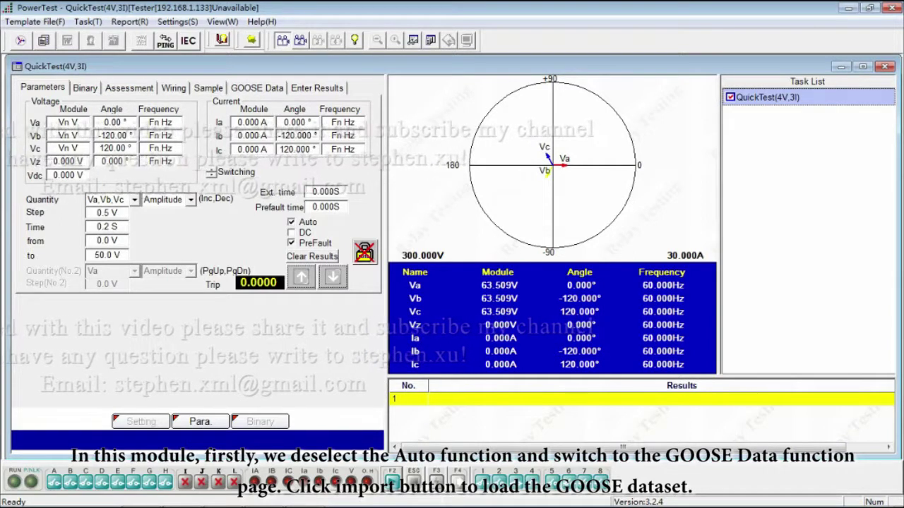
left_click(291, 222)
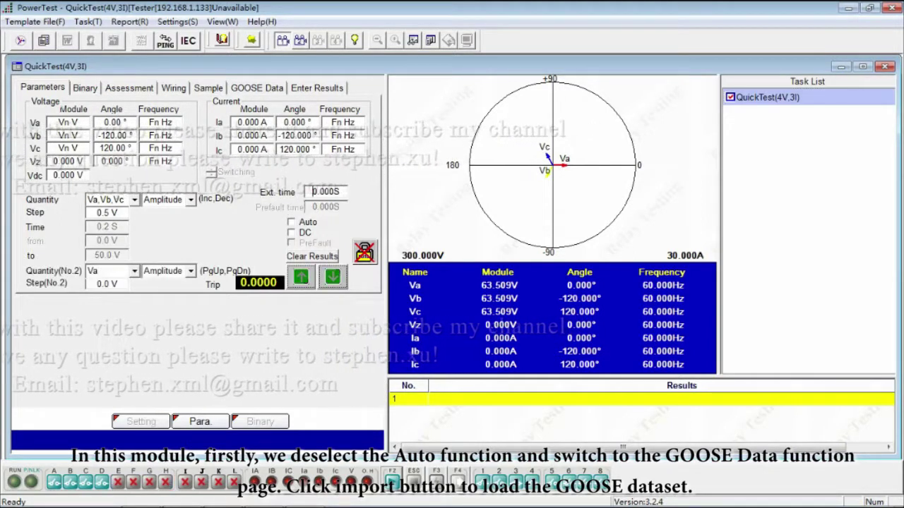
left_click(257, 88)
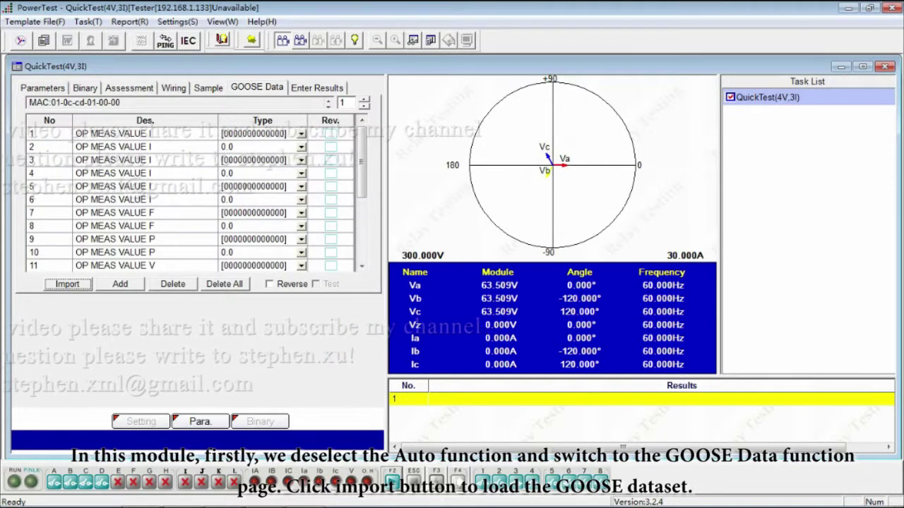
scroll(191, 197, "down", 4)
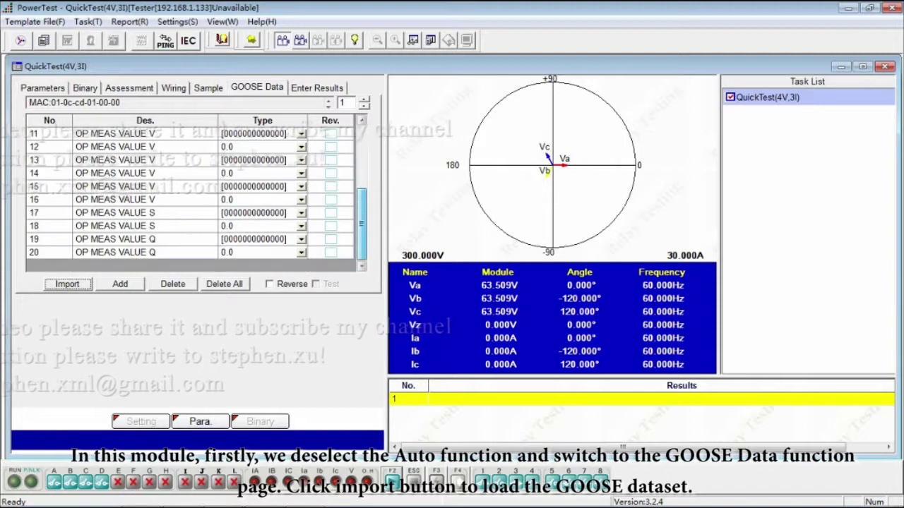
scroll(190, 198, "up", 4)
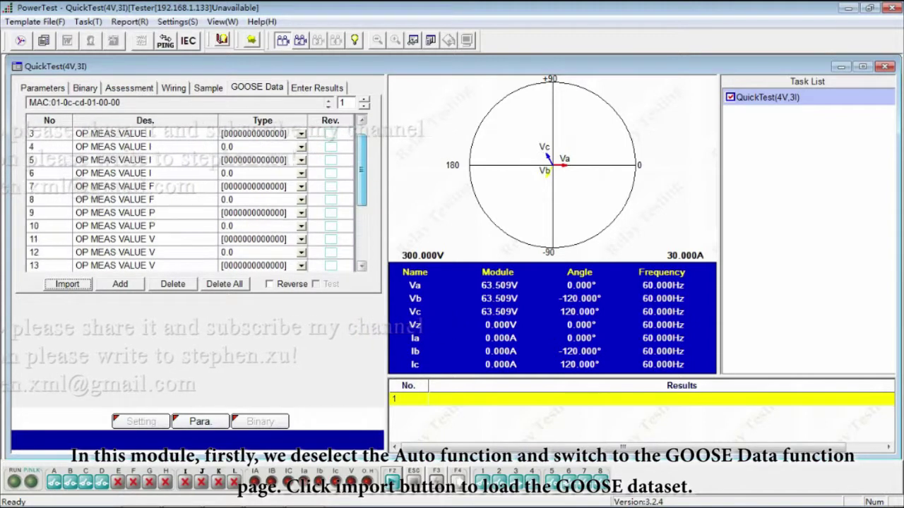
key("alt+s")
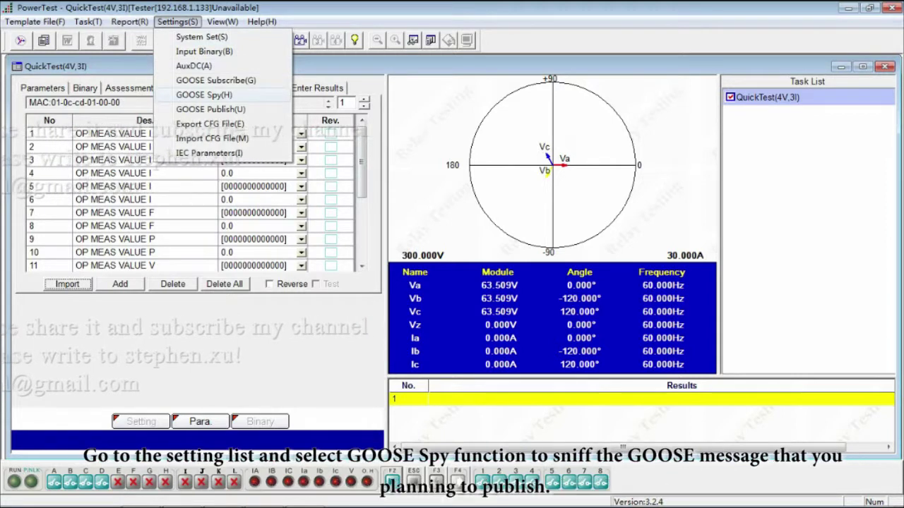
Launch GOOSE Spy, keep the Realtek network card, and start detecting GOOSE under GOOSE SUB
key("Return")
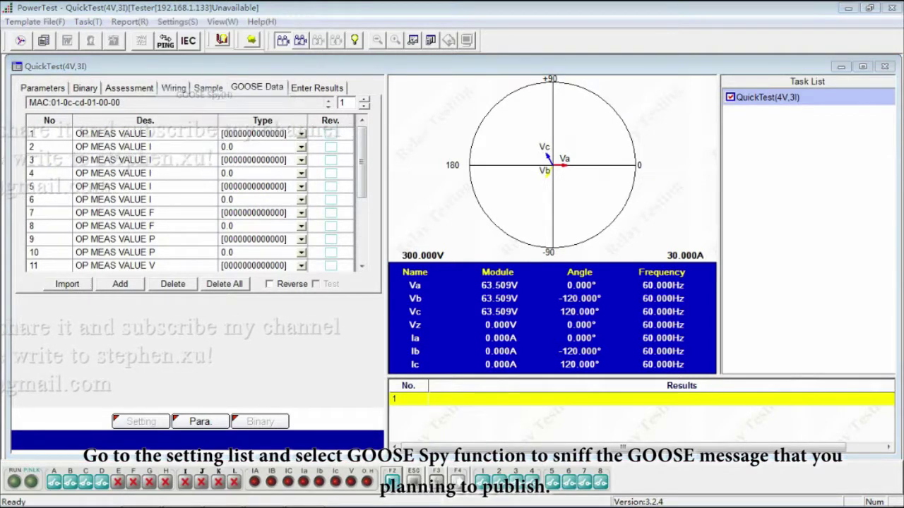
left_click(482, 99)
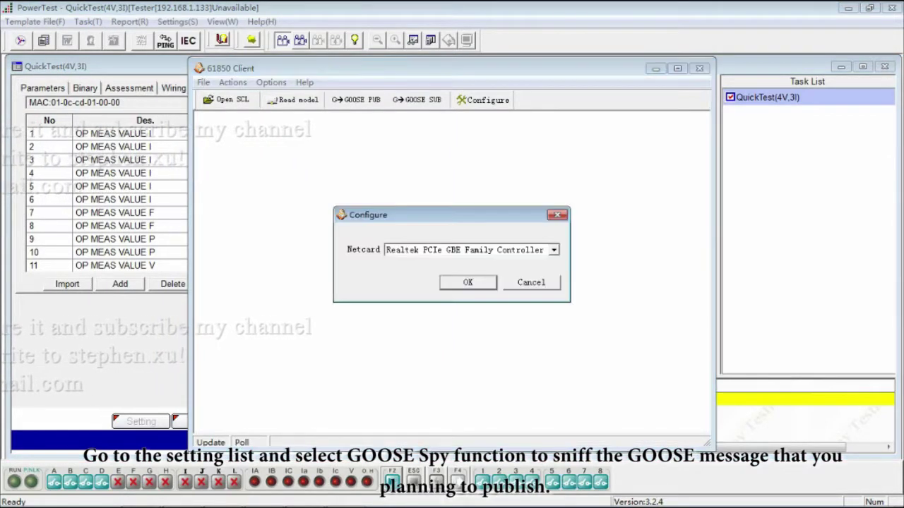
left_click(554, 250)
left_click(464, 260)
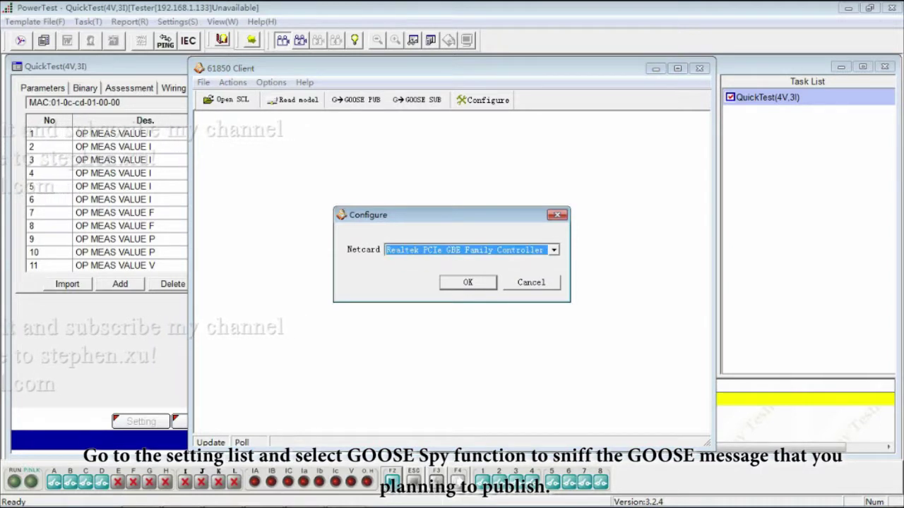
key("Return")
left_click(417, 100)
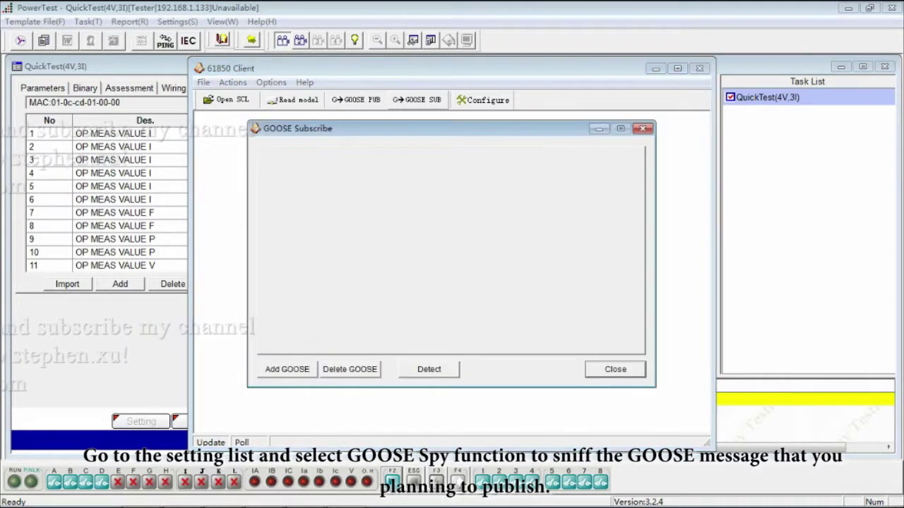
left_click(429, 369)
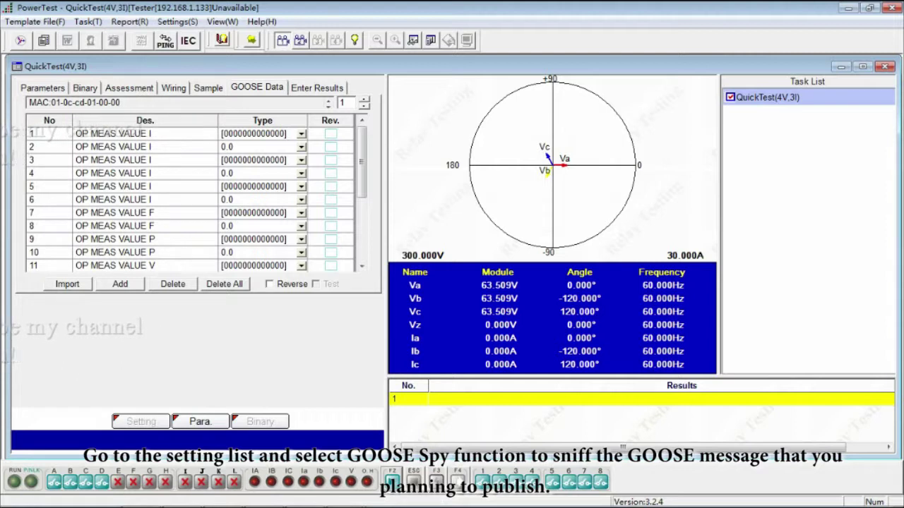
Run the test with F2 to publish, then re-detect in the 61850 Client to find APPID 0001
key("F2")
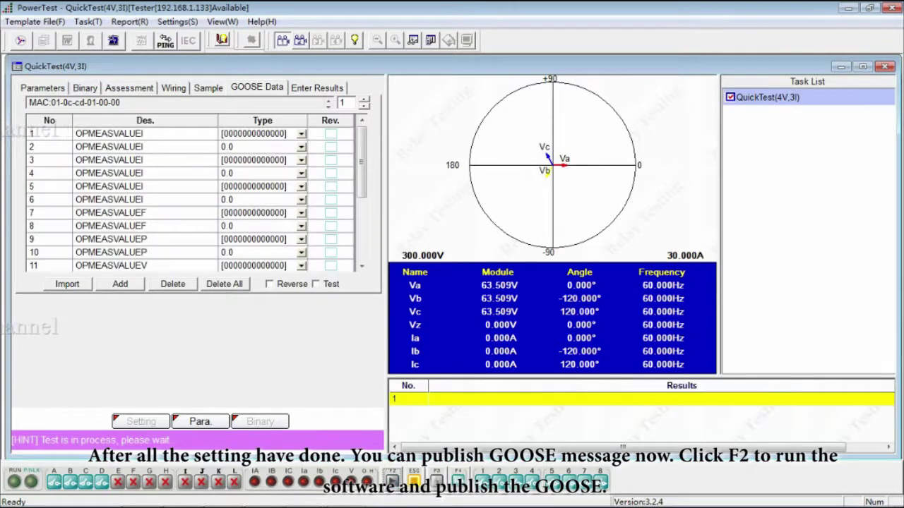
mouse_move(303, 494)
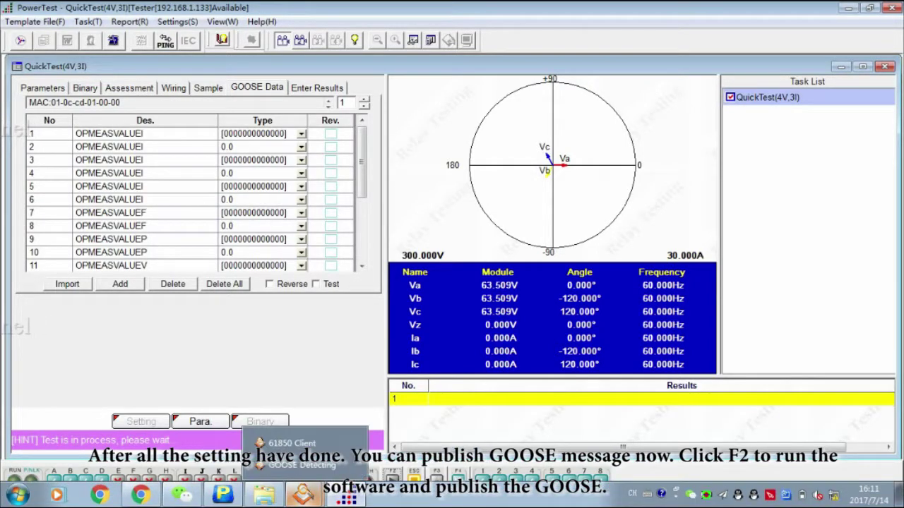
left_click(297, 445)
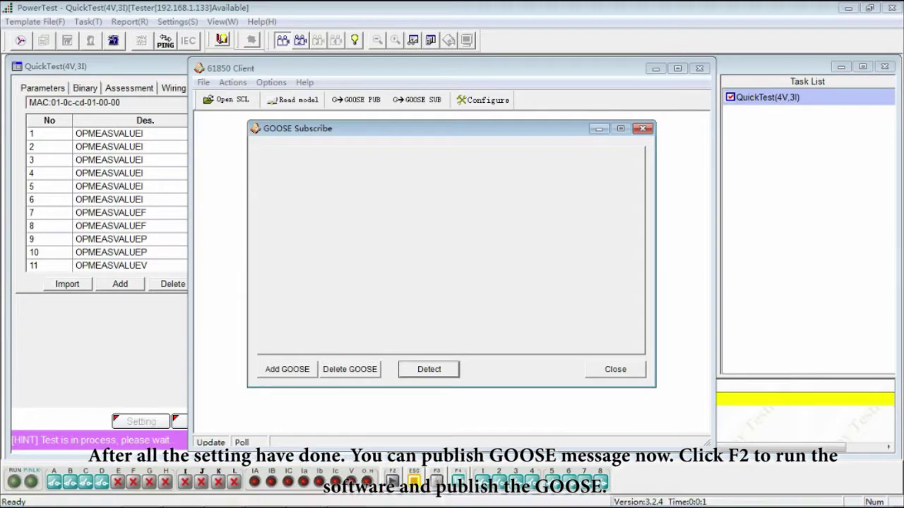
left_click(428, 370)
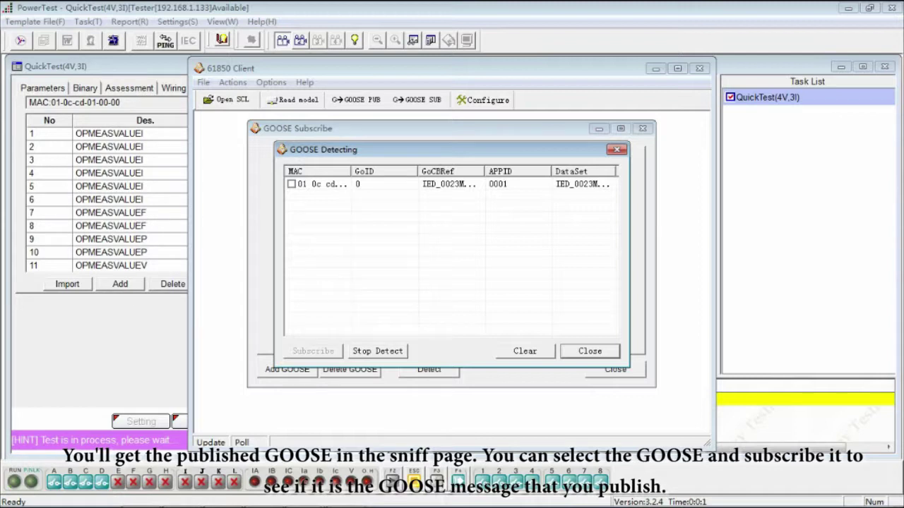
Tick the detected APPID 0001 GOOSE row and subscribe to show its details
left_click(291, 183)
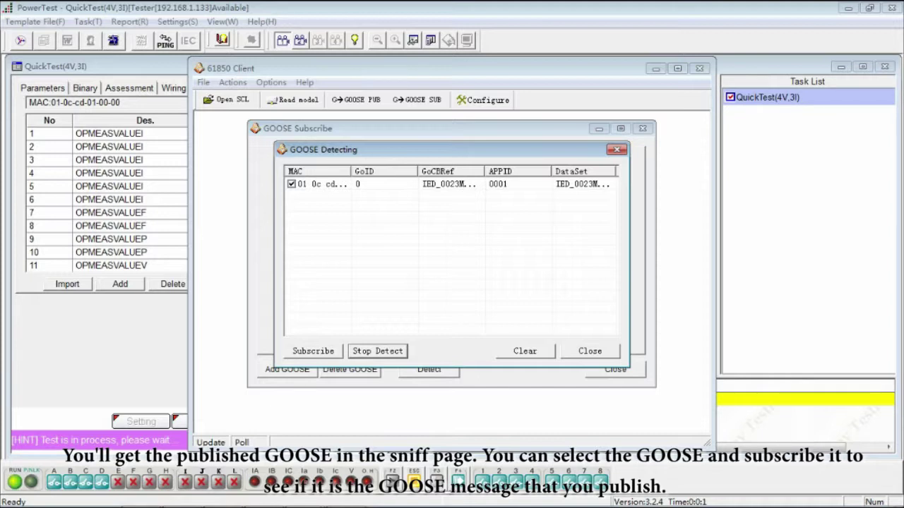
left_click(313, 351)
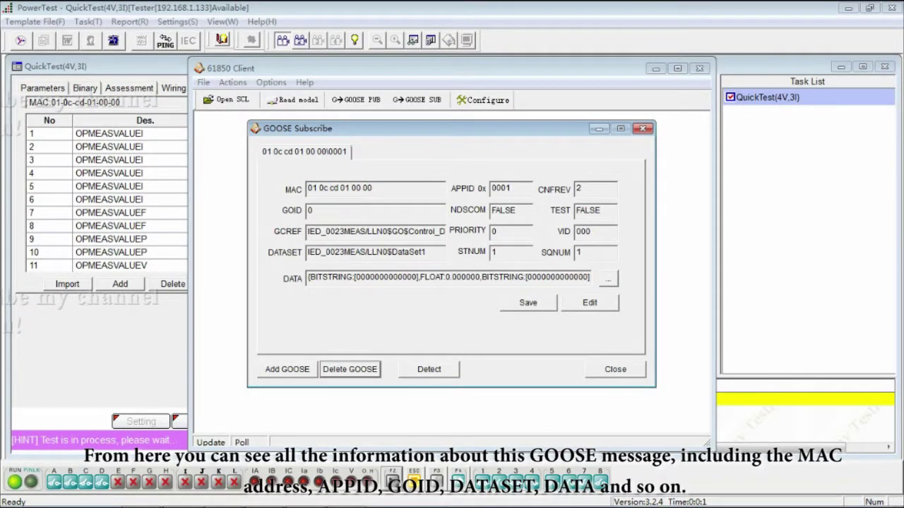
scroll(51, 102, "down", 2)
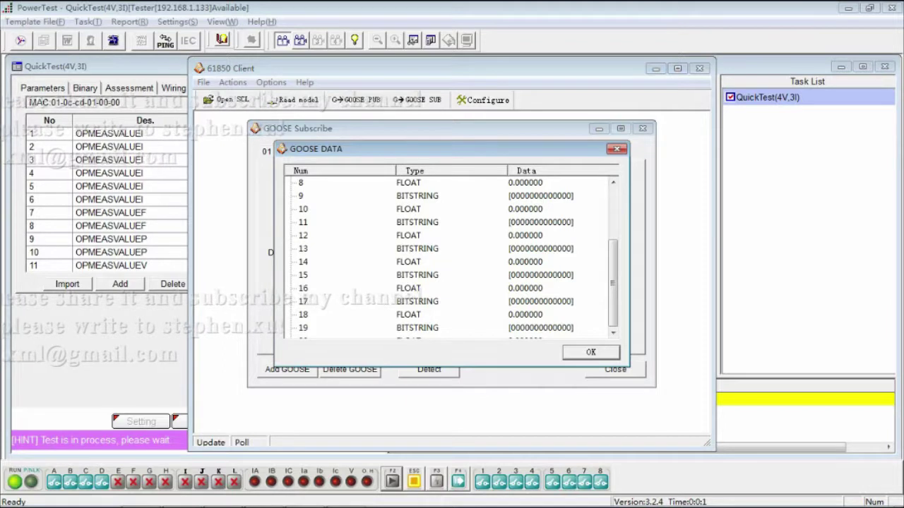
scroll(451, 255, "up", 3)
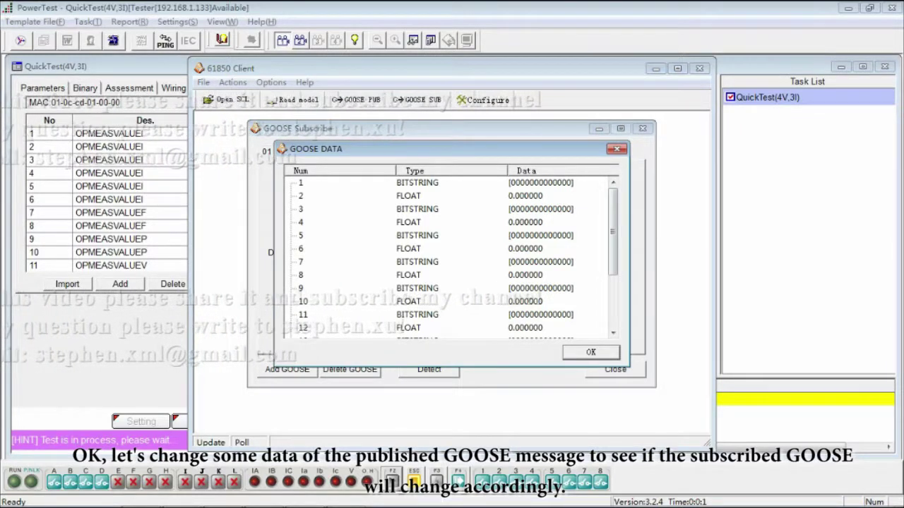
left_click(303, 182)
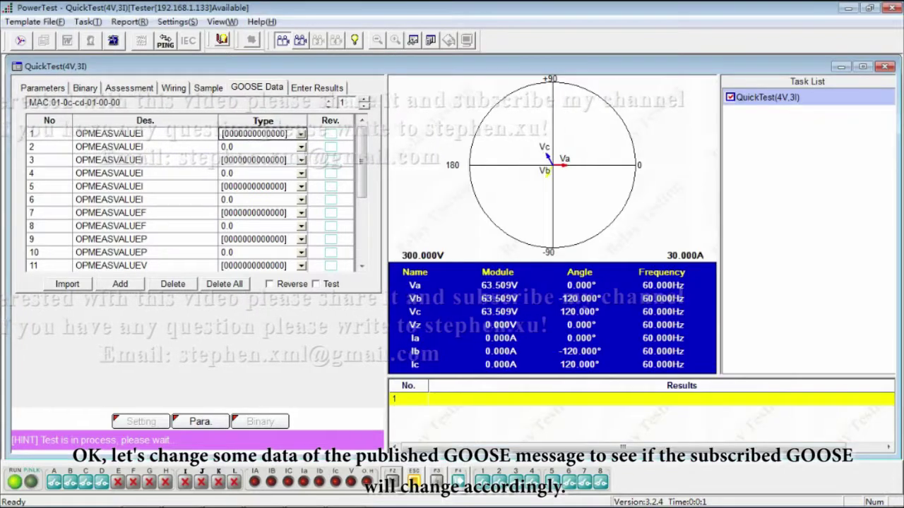
left_click(254, 134)
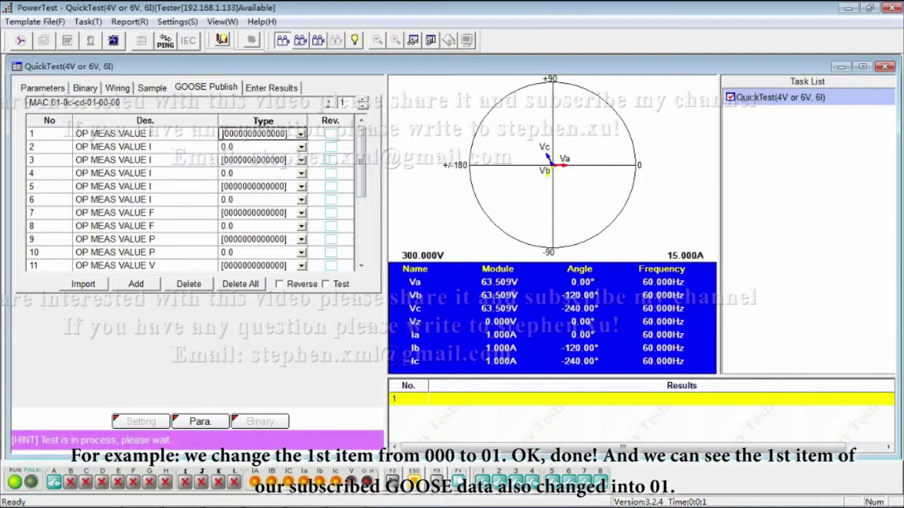
Set the first published item to [01] and check the subscribed first entry reads [01]
left_click(254, 134)
left_click(301, 135)
type("[01")
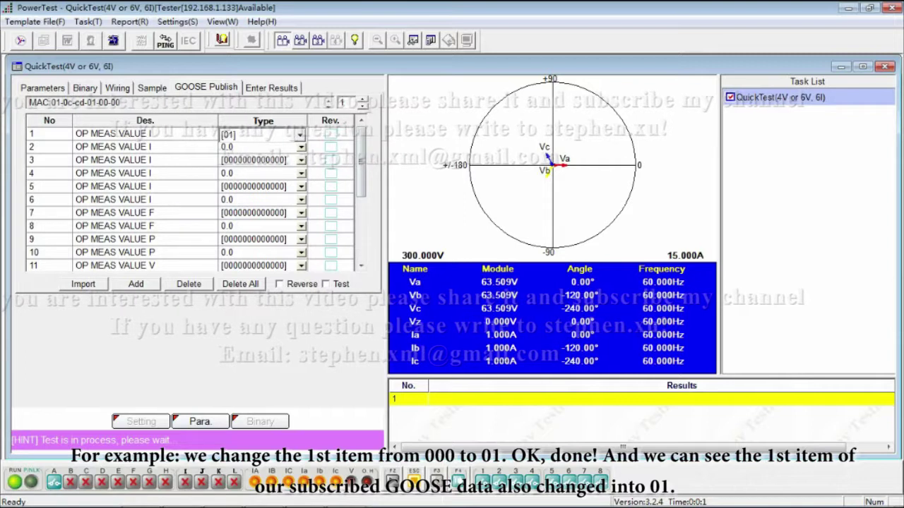
key("alt+Tab")
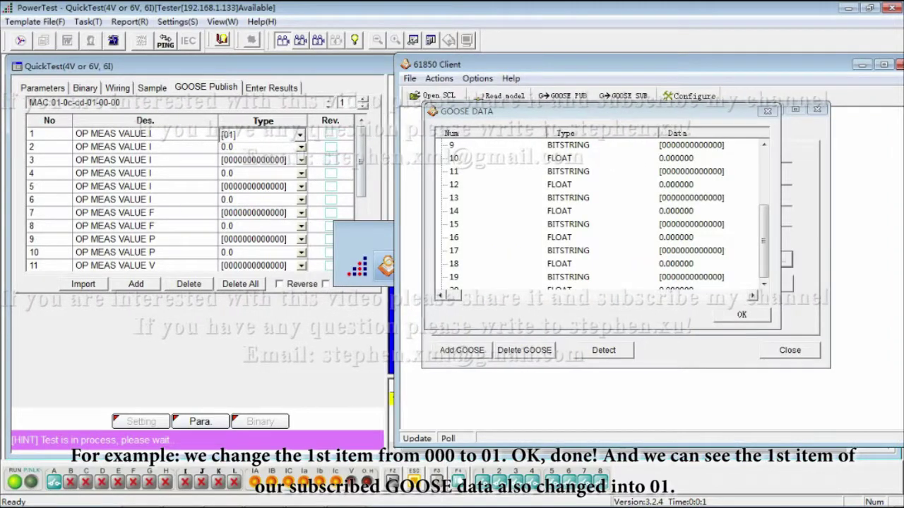
scroll(600, 212, "up", 5)
left_click(494, 145)
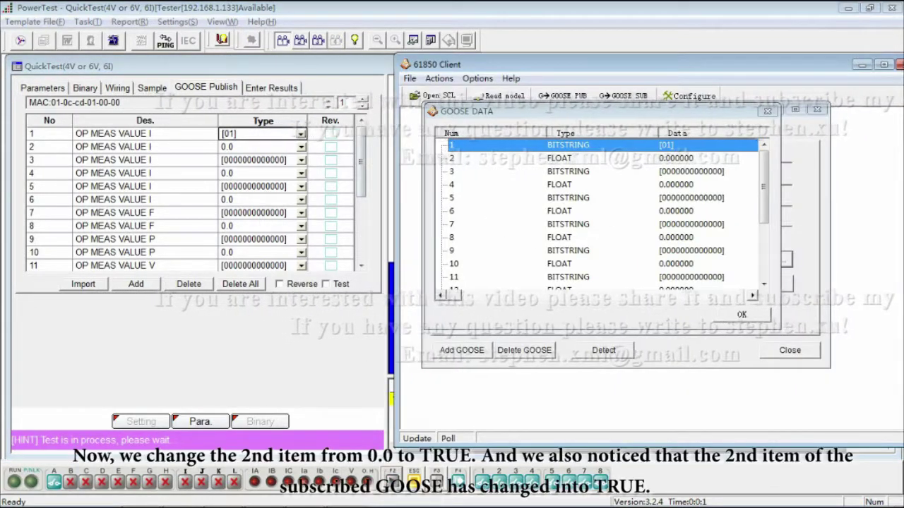
scroll(601, 212, "down", 3)
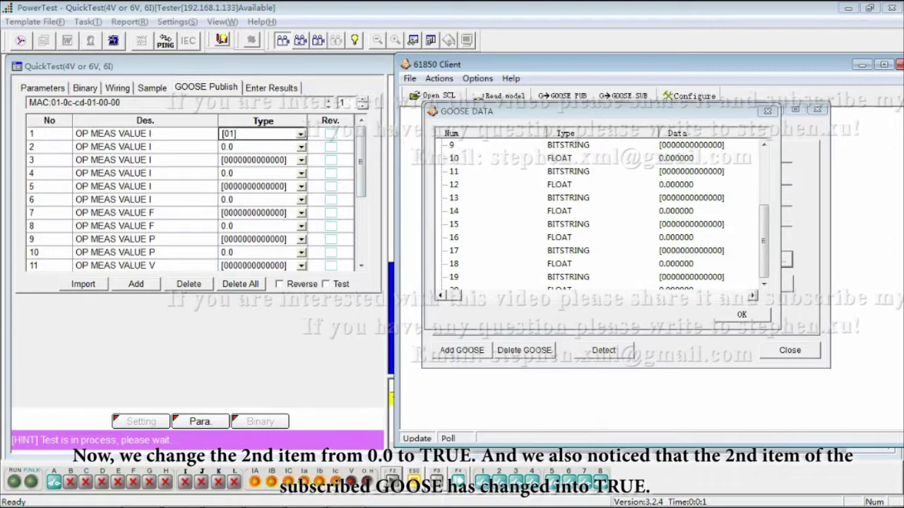
Change the second published item from 0.0 to TRUE
left_click(600, 250)
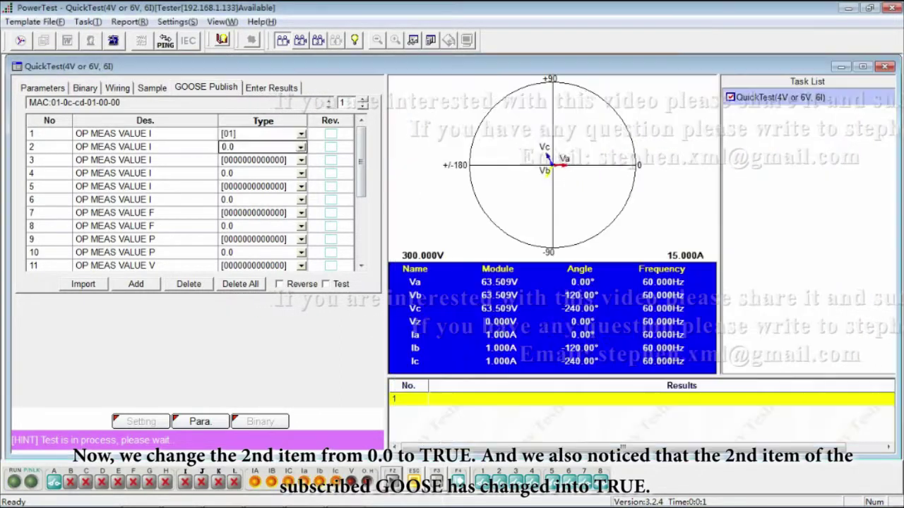
left_click(261, 147)
left_click(301, 147)
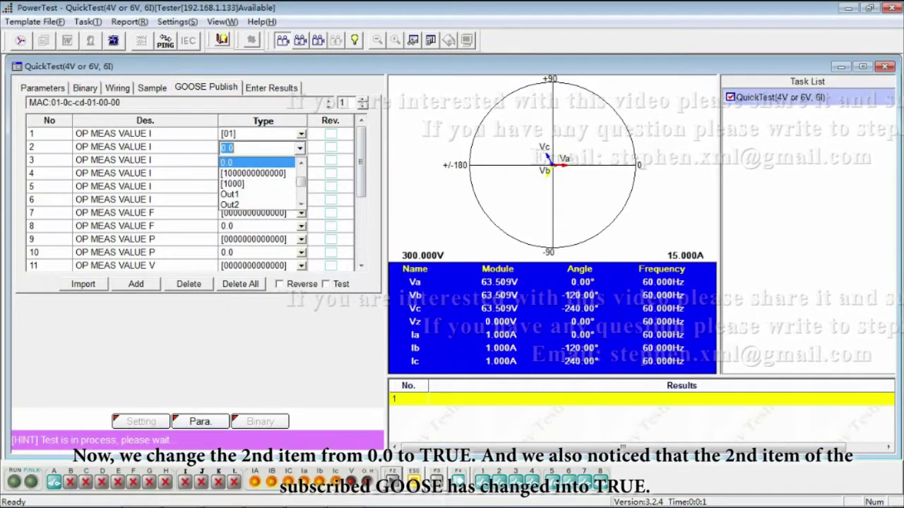
scroll(260, 184, "down", 3)
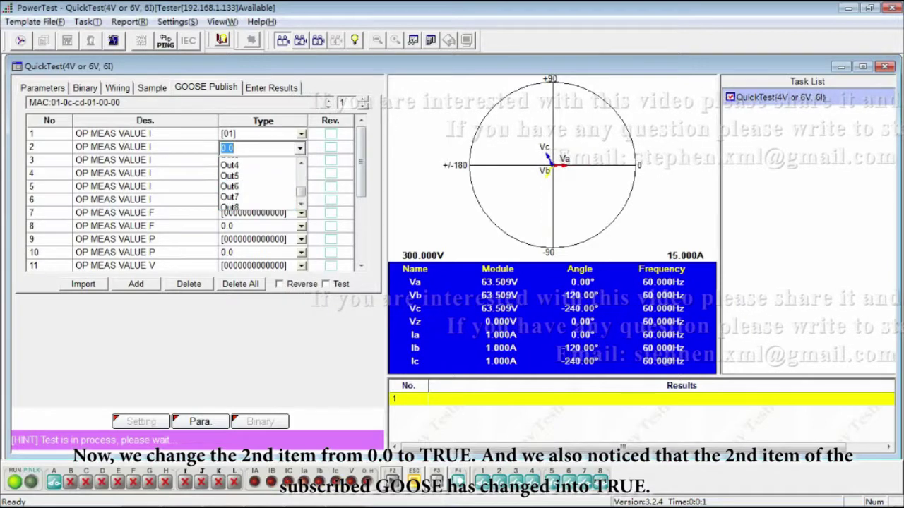
scroll(260, 183, "up", 5)
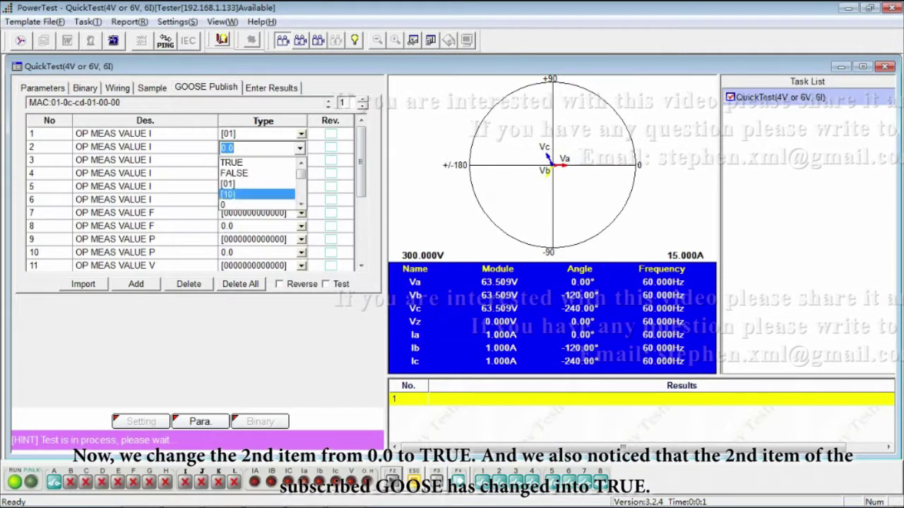
key("Return")
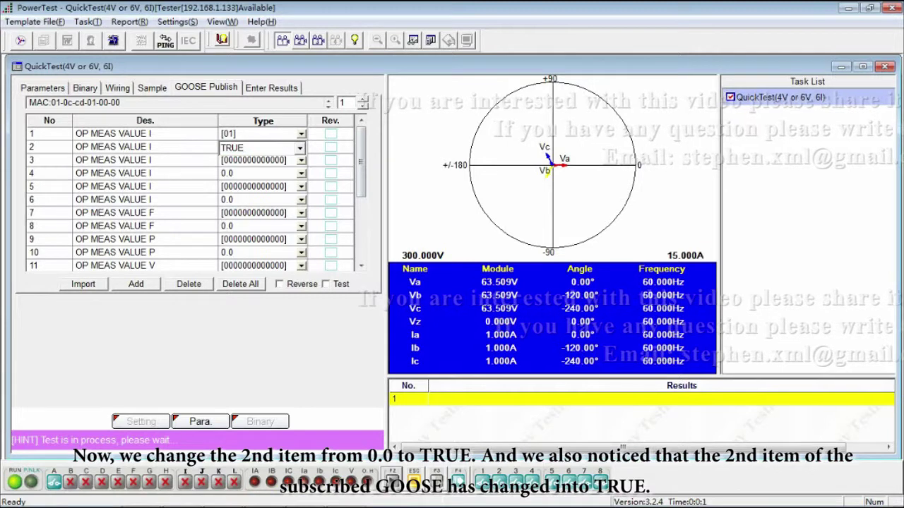
Verify in the 61850 Client that the second subscribed entry reads BOOL True, reopening GOOSE DATA
key("alt+Tab")
scroll(600, 212, "up", 5)
left_click(558, 159)
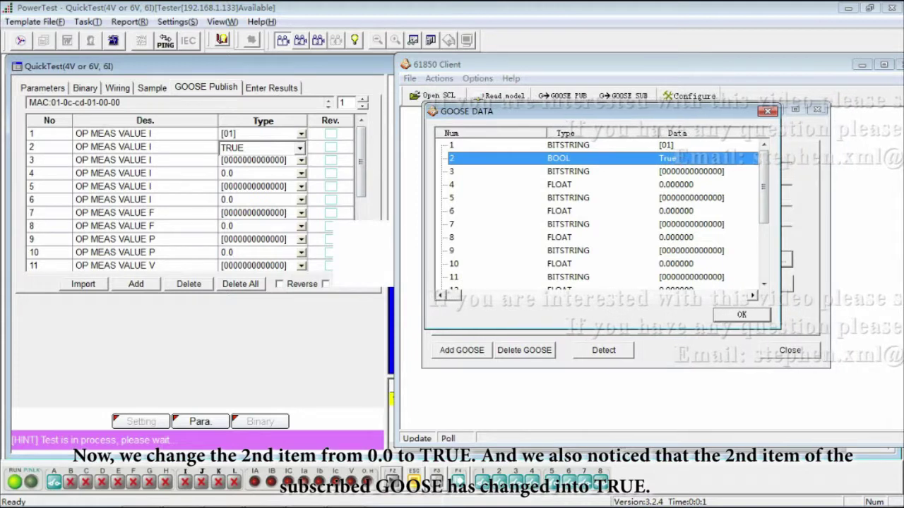
key("Return")
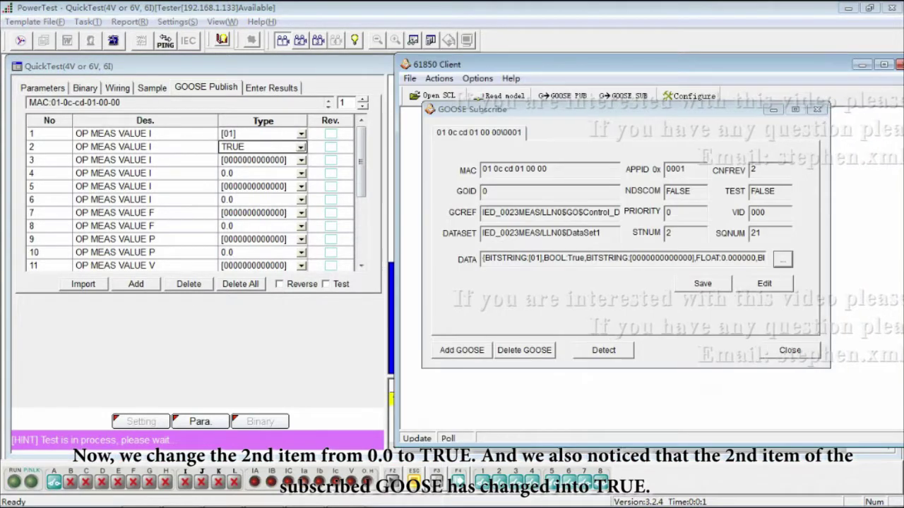
key("Return")
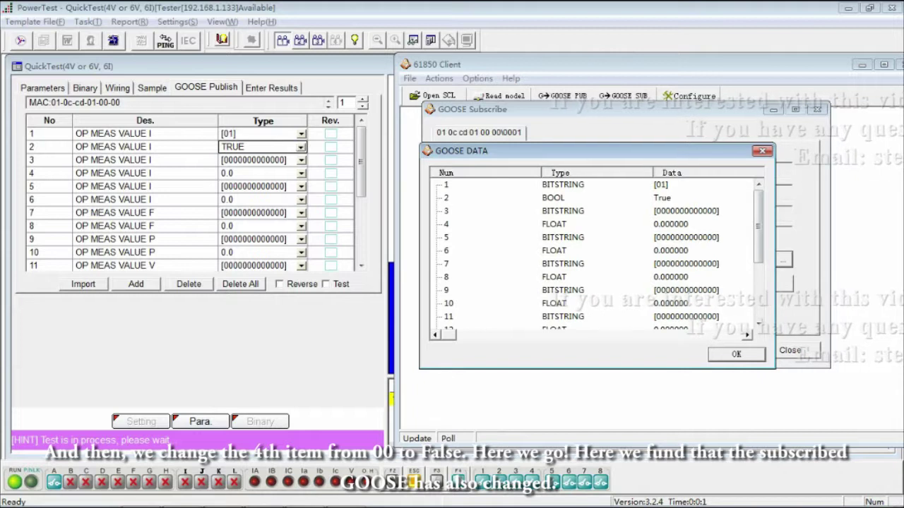
Change the fourth published GOOSE item's value from 0.0 to FALSE
left_click(254, 173)
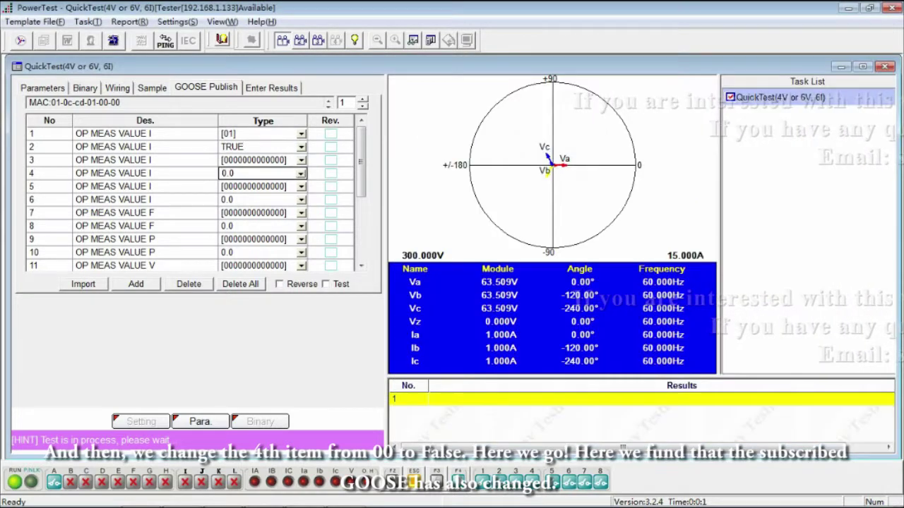
left_click(301, 173)
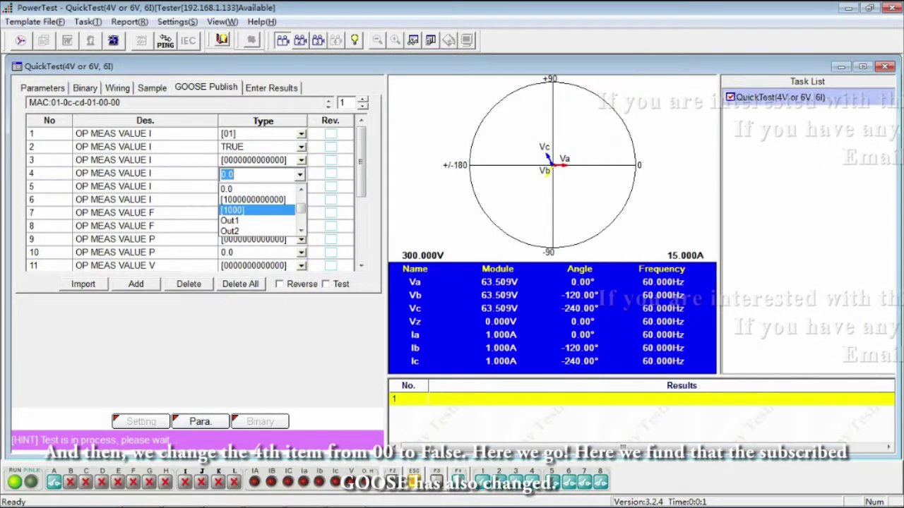
key("Up")
key("Up")
key("Up")
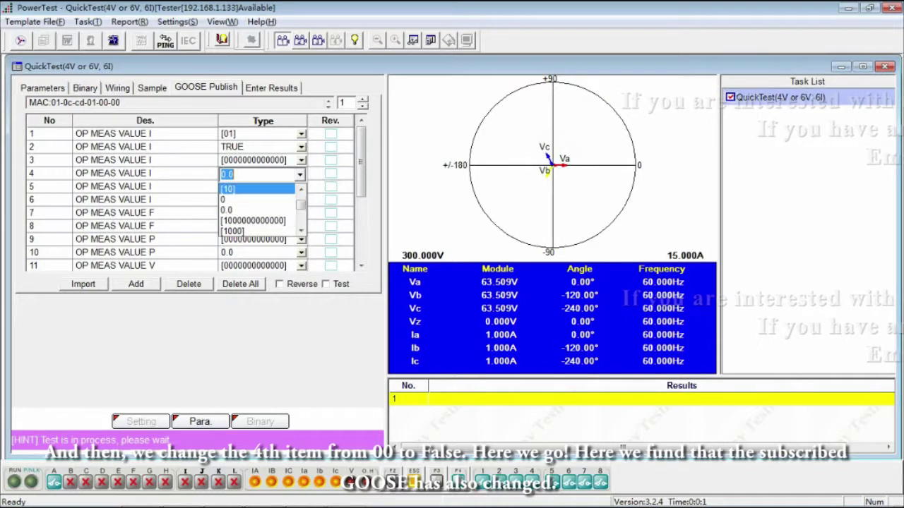
scroll(257, 208, "up", 3)
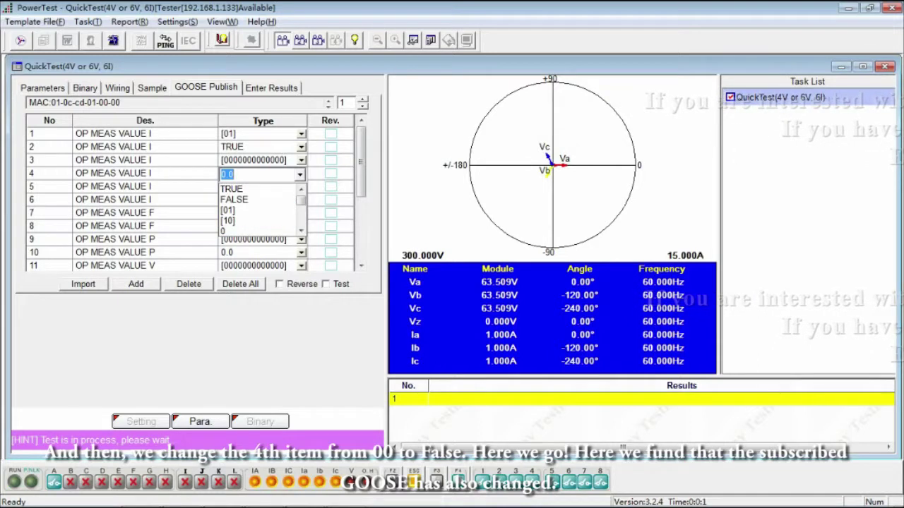
scroll(258, 208, "down", 3)
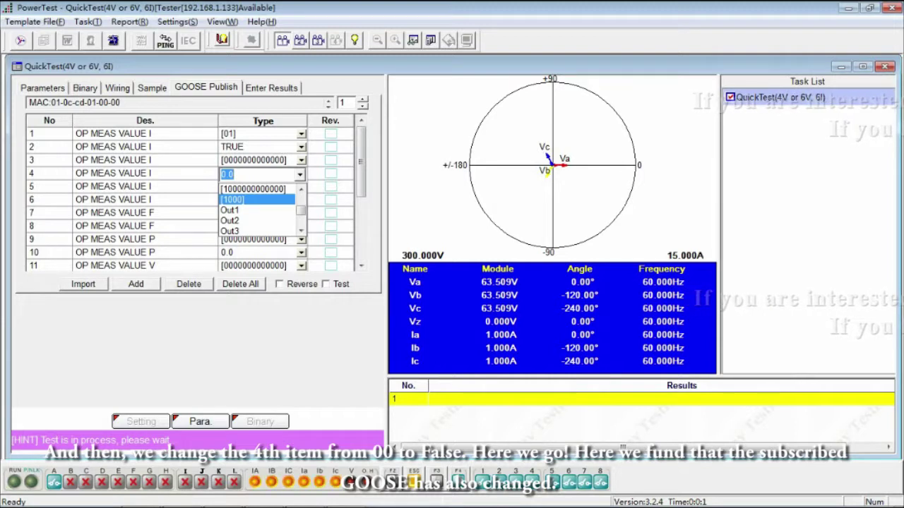
scroll(257, 210, "up", 3)
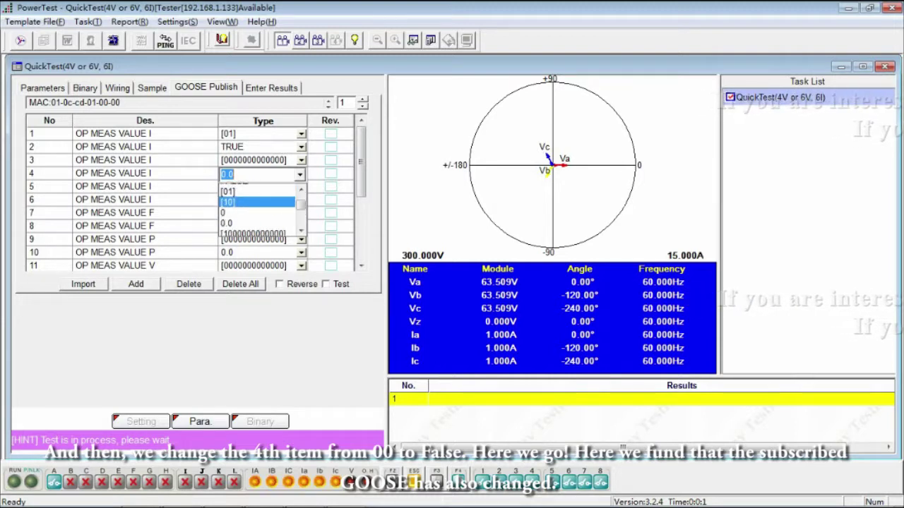
scroll(257, 210, "down", 3)
scroll(258, 210, "up", 2)
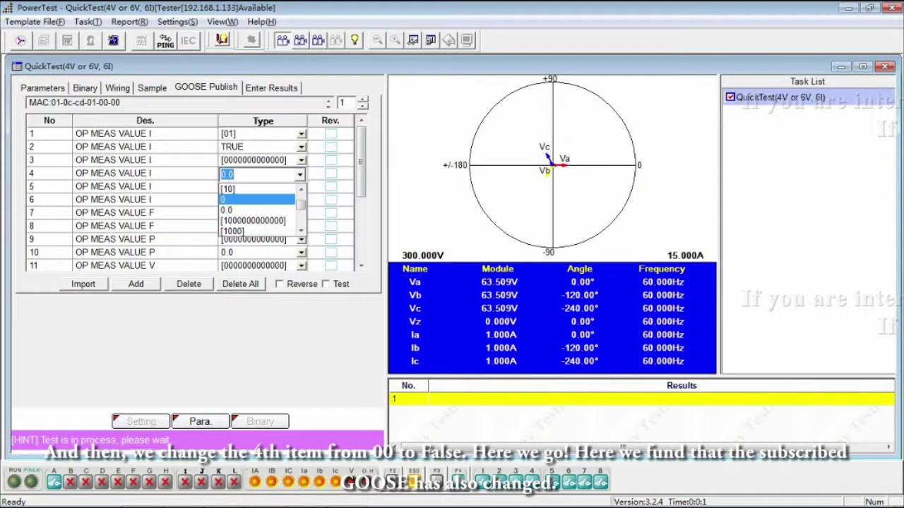
scroll(258, 200, "up", 2)
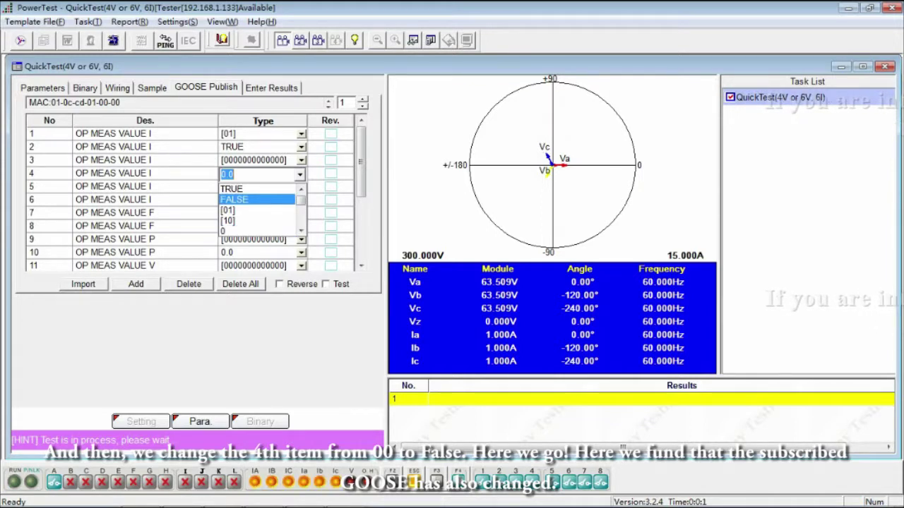
left_click(258, 200)
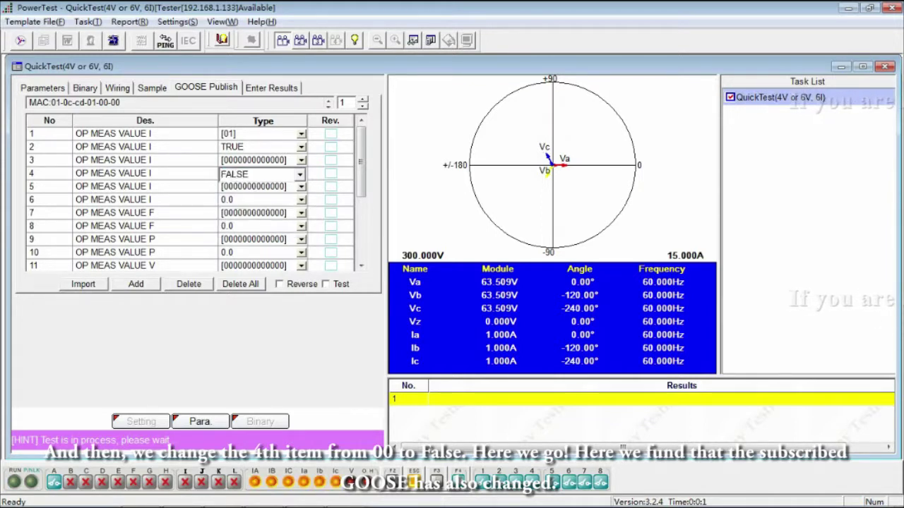
In the 61850 Client, confirm the fourth GOOSE DATA entry reads BOOL False
key("alt+Tab")
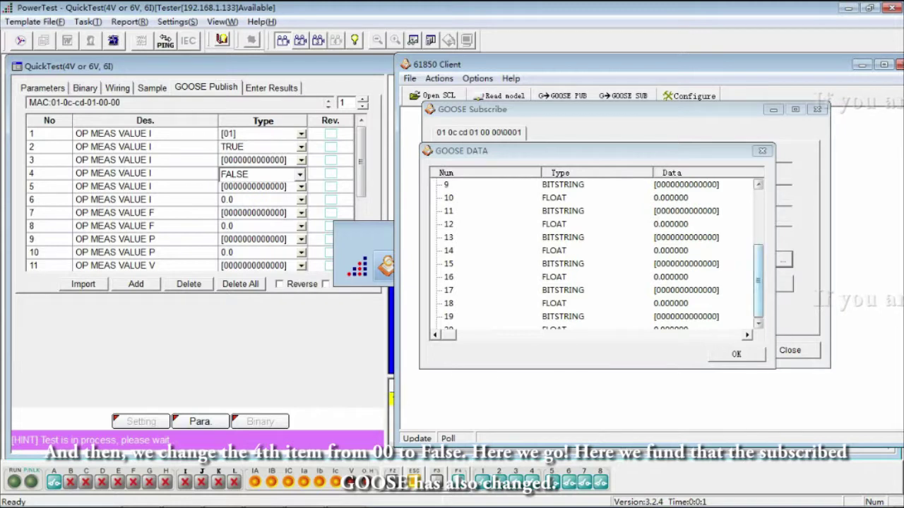
scroll(593, 254, "up", 3)
left_click(495, 224)
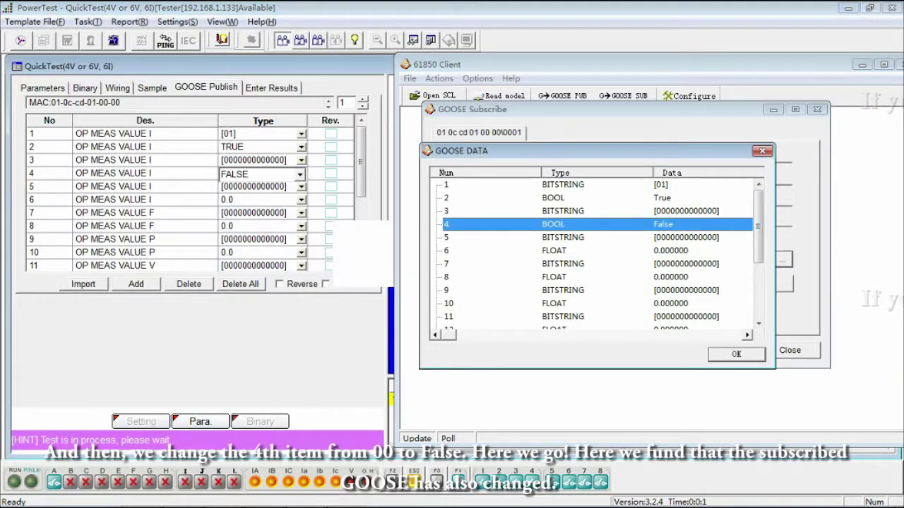
key("Return")
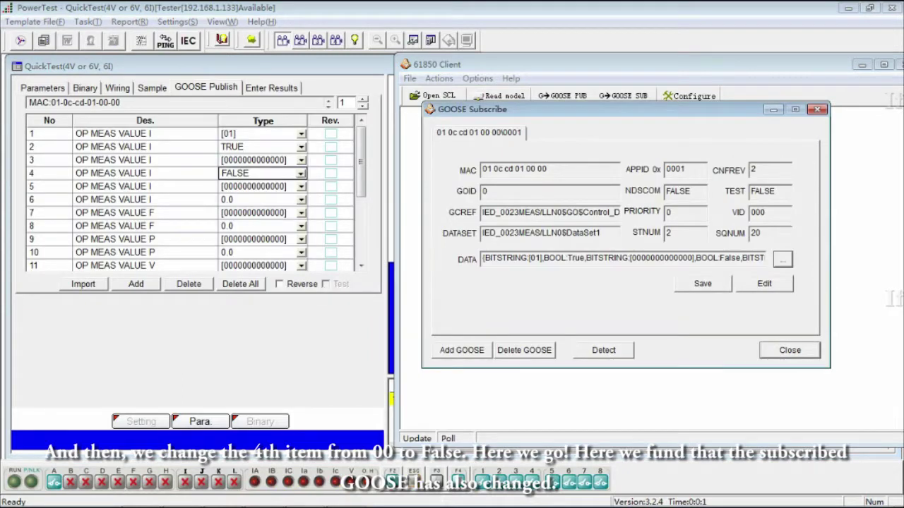